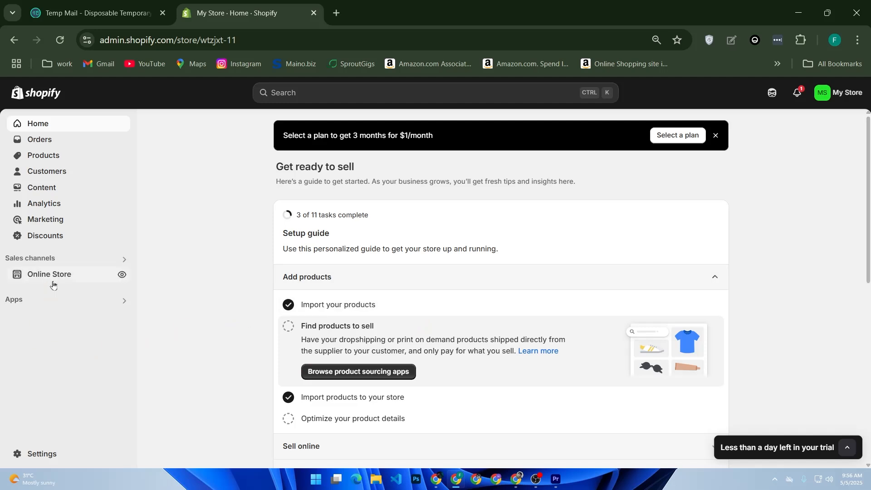
- Open the current Spotlight theme of the online store for customization
click(52, 282)
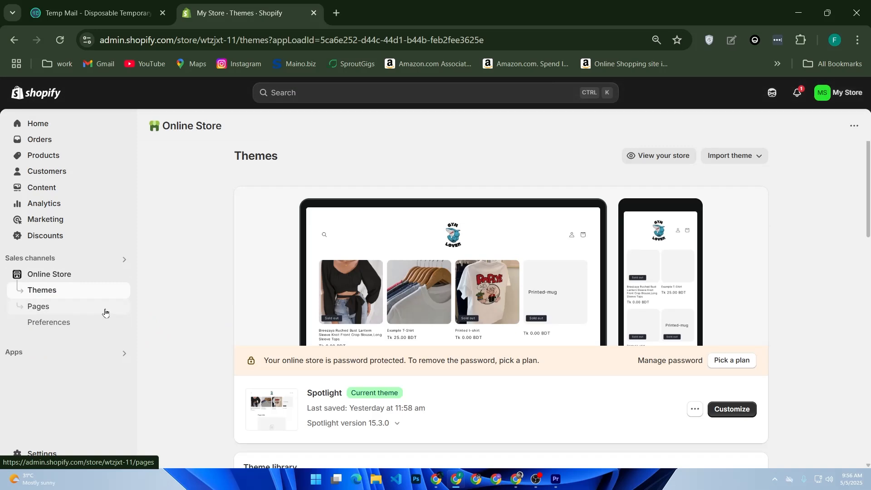
scroll(200, 351, down, 2)
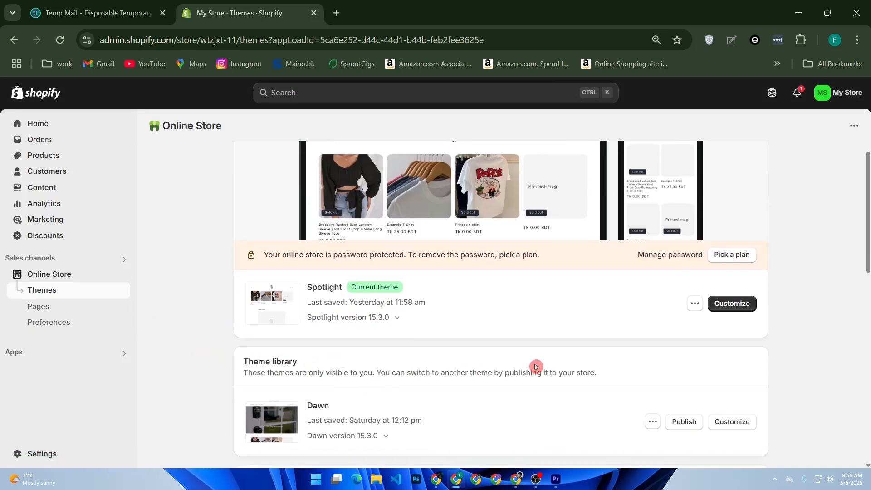
click(741, 303)
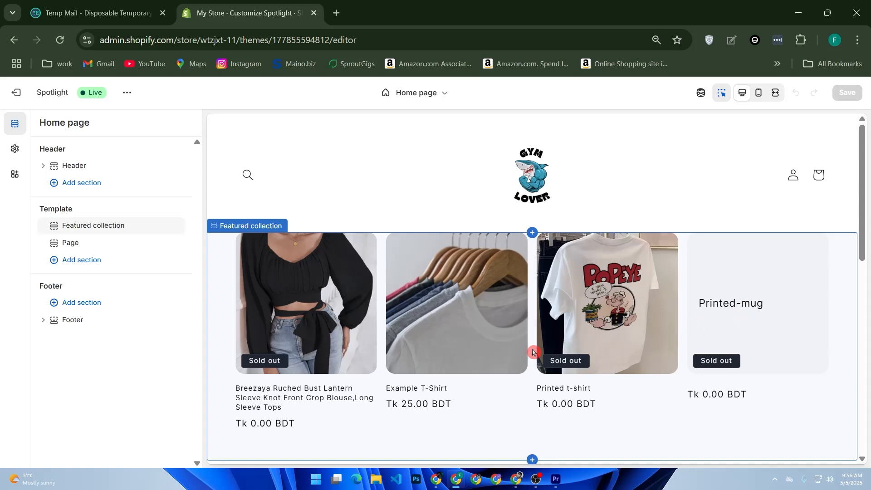
- View the settings of the home page's existing Featured collection section and return to the section list
click(111, 218)
click(105, 227)
click(96, 227)
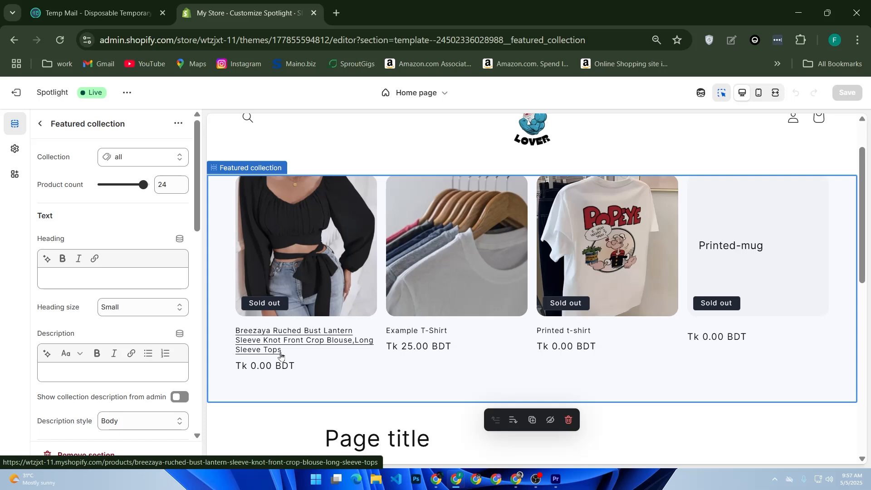
click(40, 124)
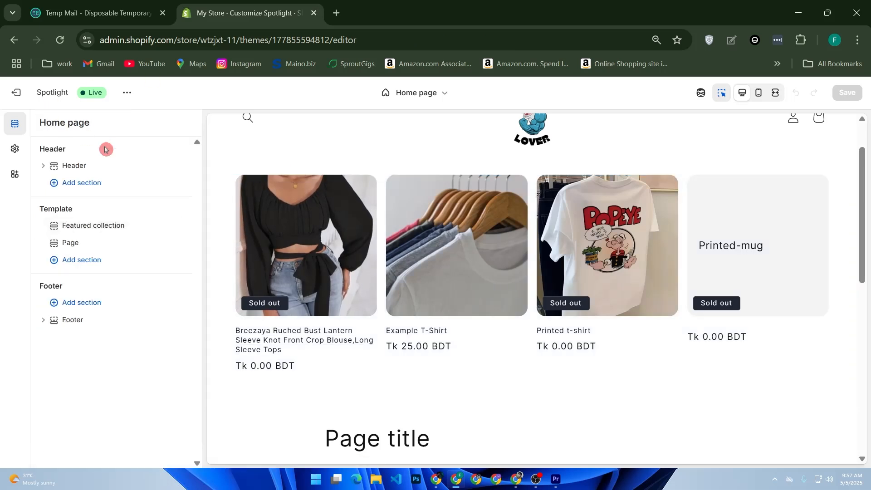
- Add another Featured collection section to the home page template and set its heading to "New Arrivals"
click(103, 261)
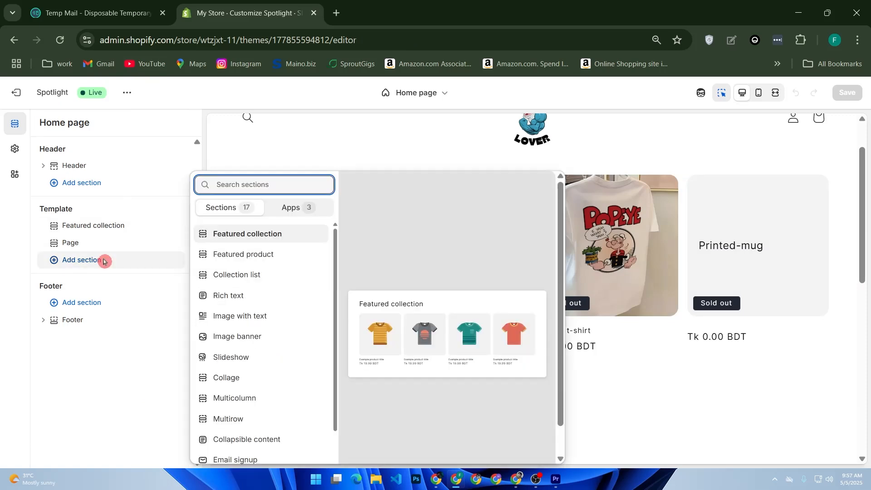
click(239, 234)
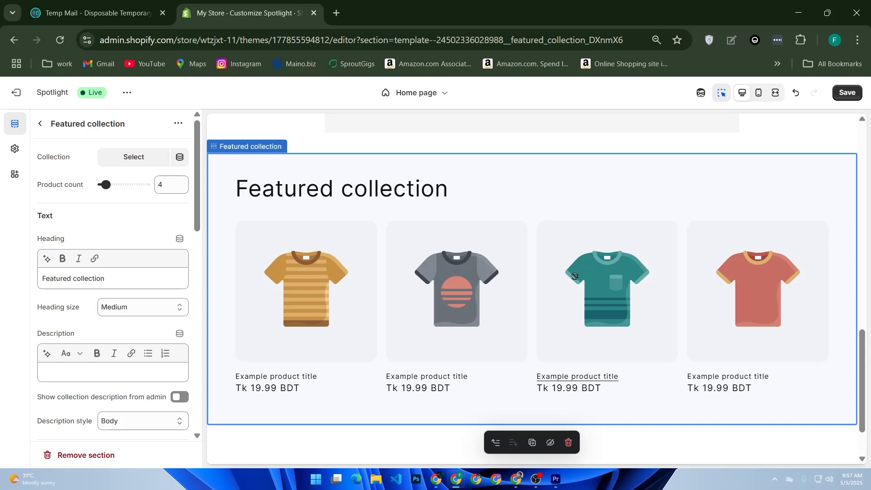
click(145, 275)
key(ctrl+a)
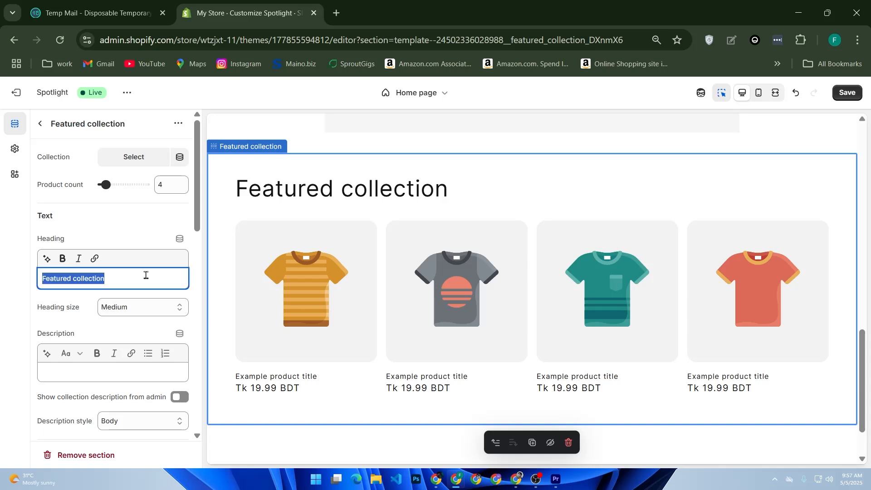
text(new)
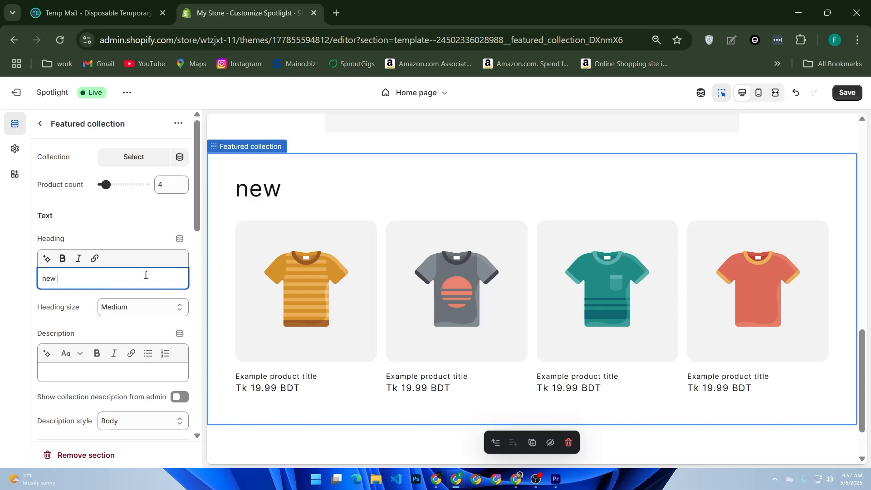
text( Arr)
key(BackSpace)
key(BackSpace)
key(BackSpace)
key(BackSpace)
key(BackSpace)
key(BackSpace)
key(BackSpace)
text(New )
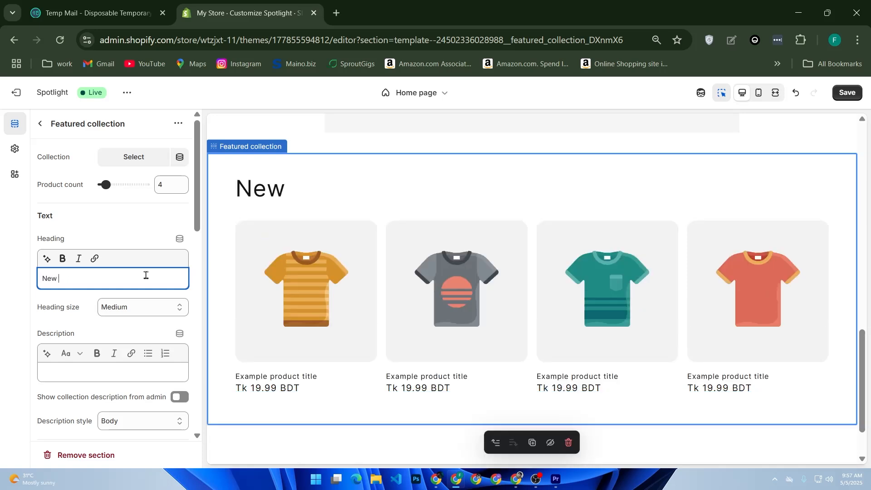
text(S)
key(BackSpace)
text(Arrai)
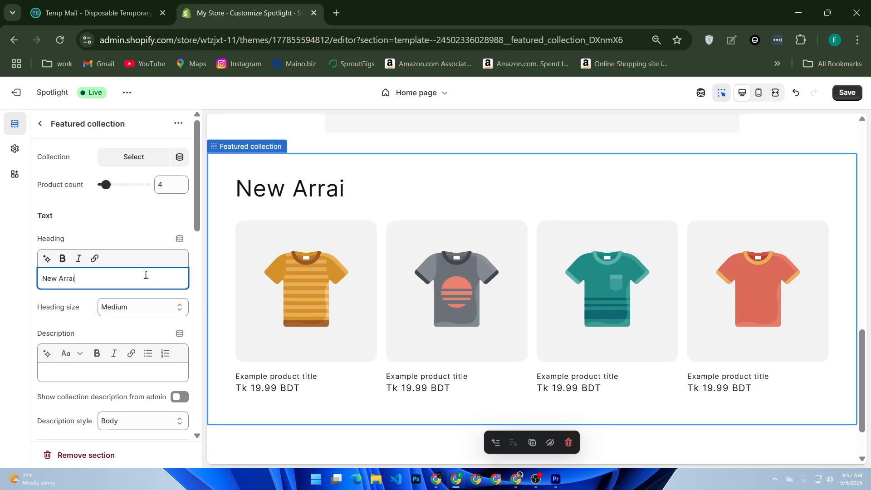
key(BackSpace)
key(BackSpace)
text(ivals)
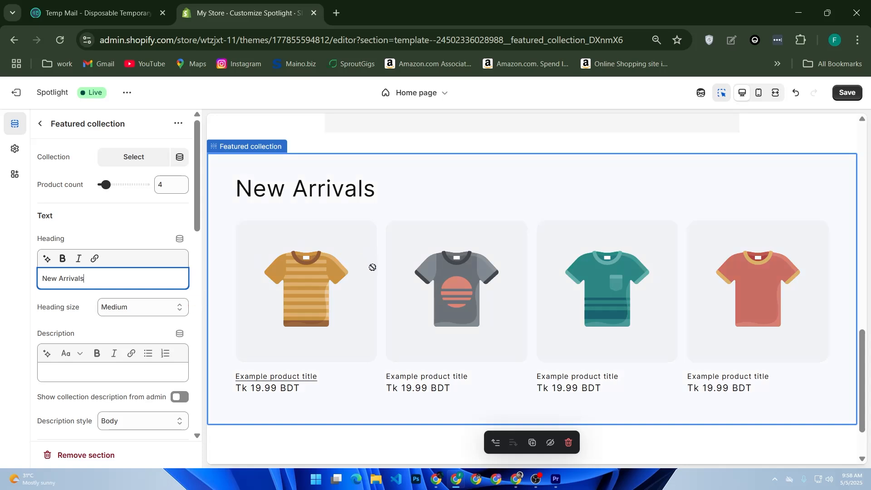
- Check the home page preview and leave the theme editor, discarding the unsaved changes
scroll(369, 272, down, 2)
scroll(373, 282, up, 2)
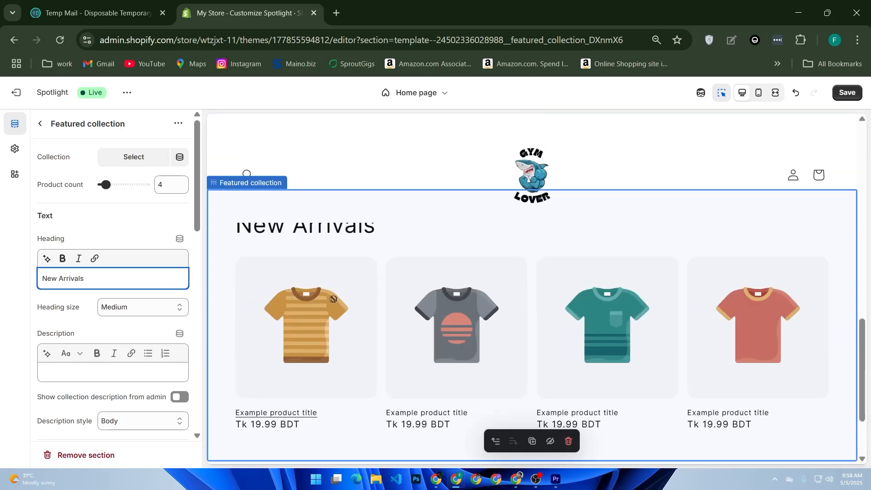
scroll(405, 279, up, 4)
scroll(405, 279, up, 6)
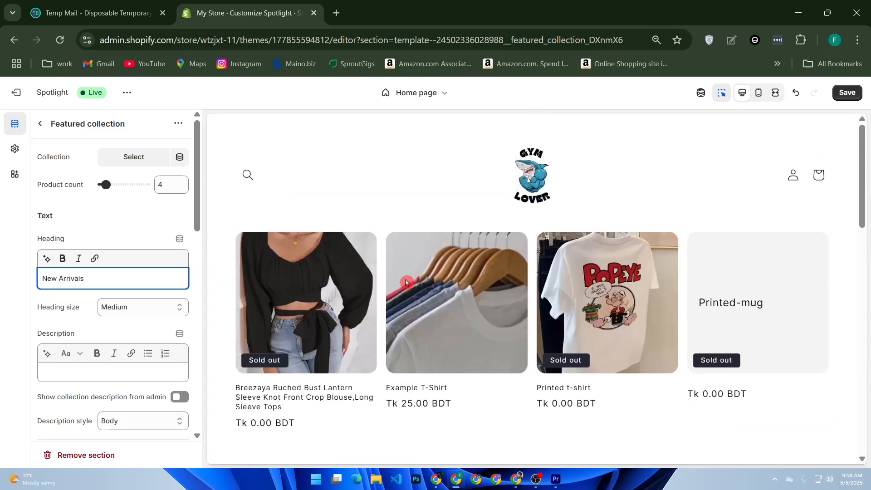
scroll(406, 282, down, 8)
scroll(406, 282, down, 5)
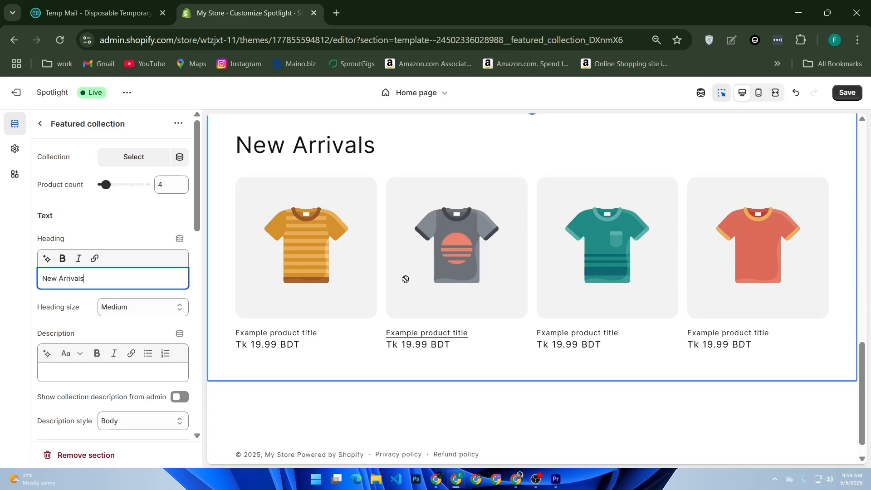
click(13, 93)
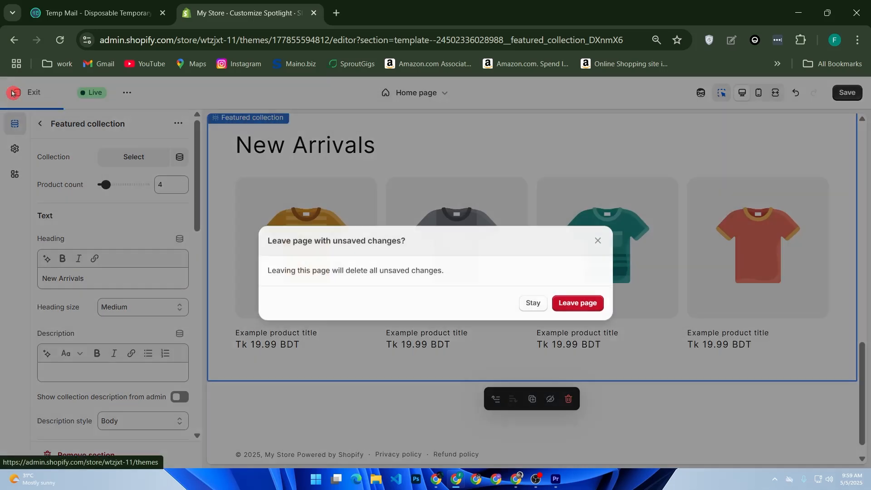
click(577, 303)
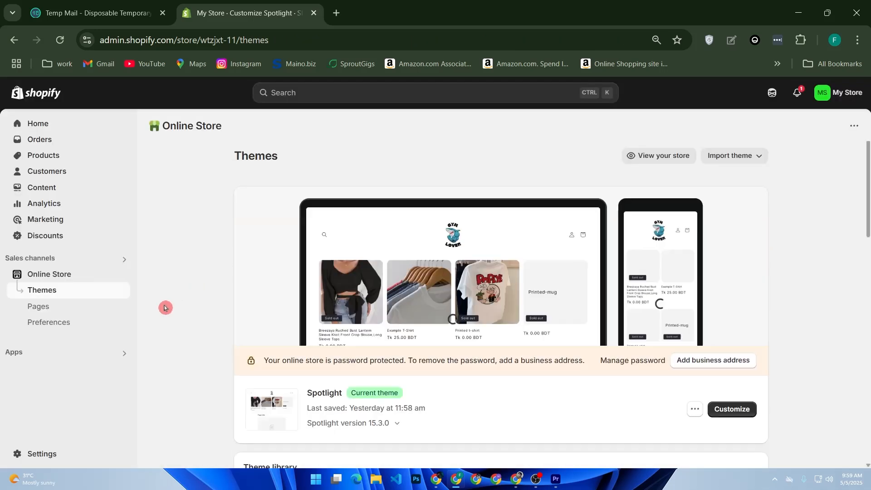
- Open the Shopify App Store from the store's app and sales channel settings
click(44, 354)
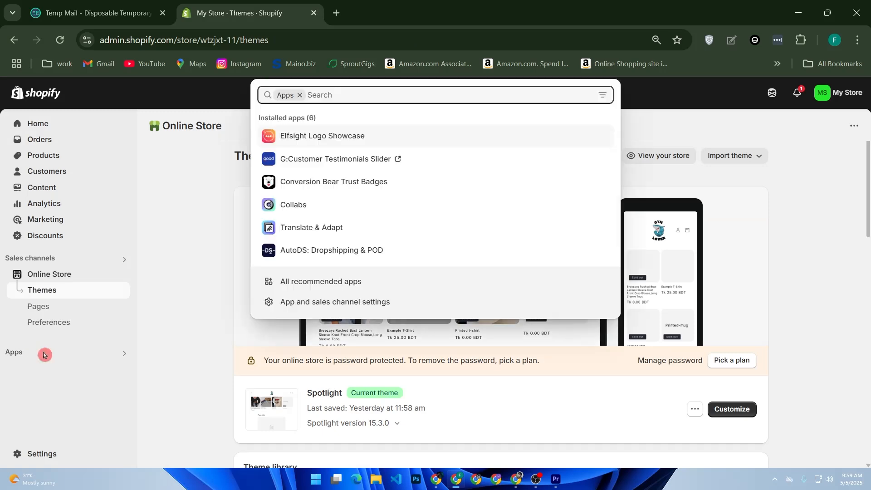
click(288, 302)
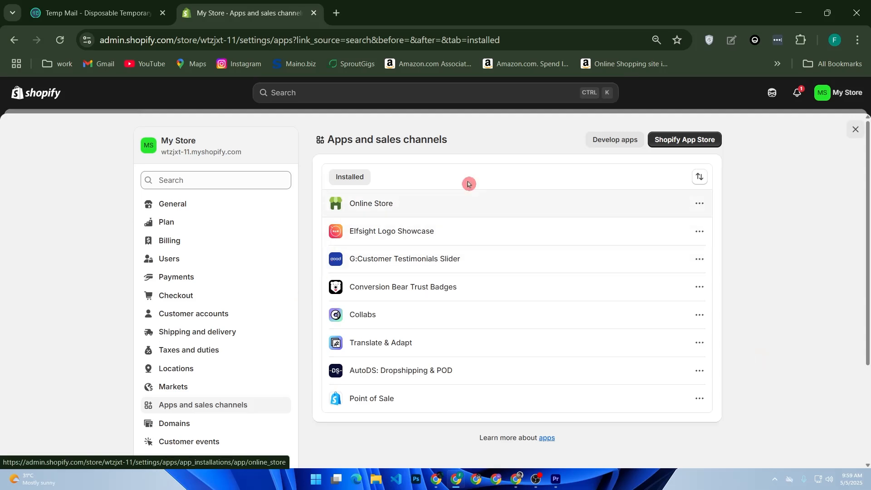
click(658, 144)
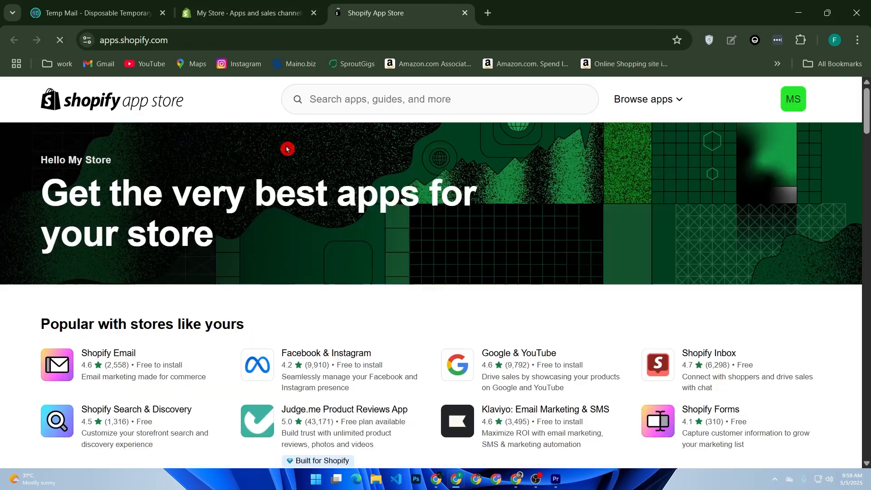
- Search the Shopify App Store for "slider ravolution"
click(340, 109)
text(slider)
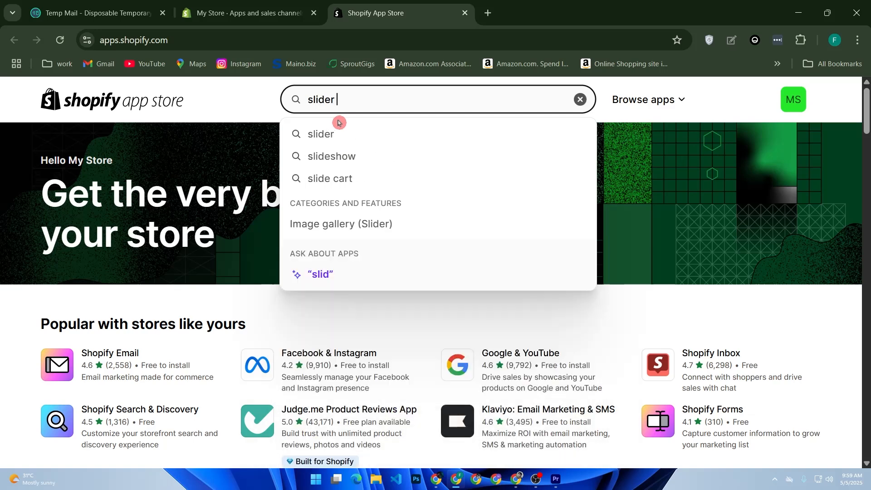
text( ra)
text(vola)
text(tion)
key(BackSpace)
key(BackSpace)
key(BackSpace)
key(BackSpace)
key(BackSpace)
text(u)
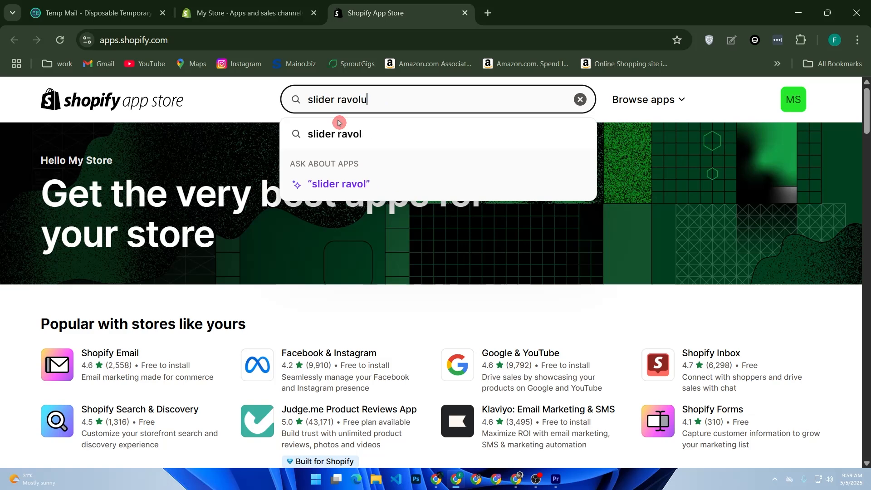
text(tion)
key(Return)
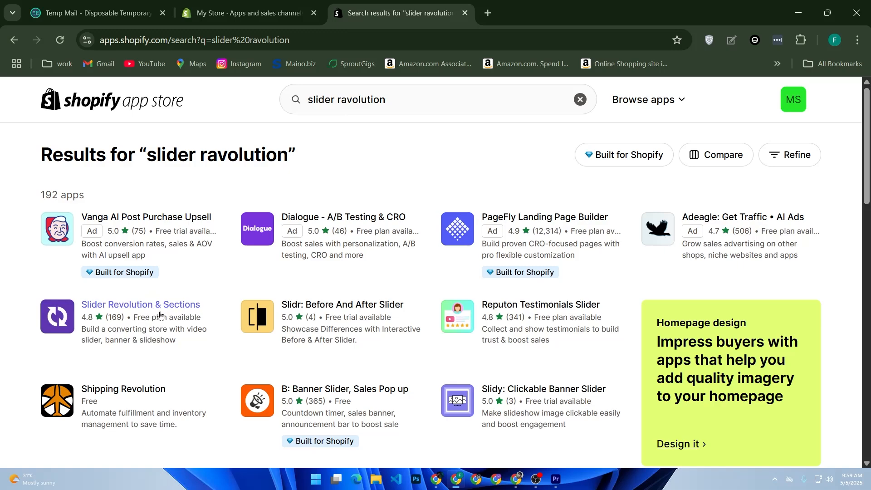
- Browse the slider apps in the search results and return to the store's Apps and sales channels settings
scroll(160, 313, down, 4)
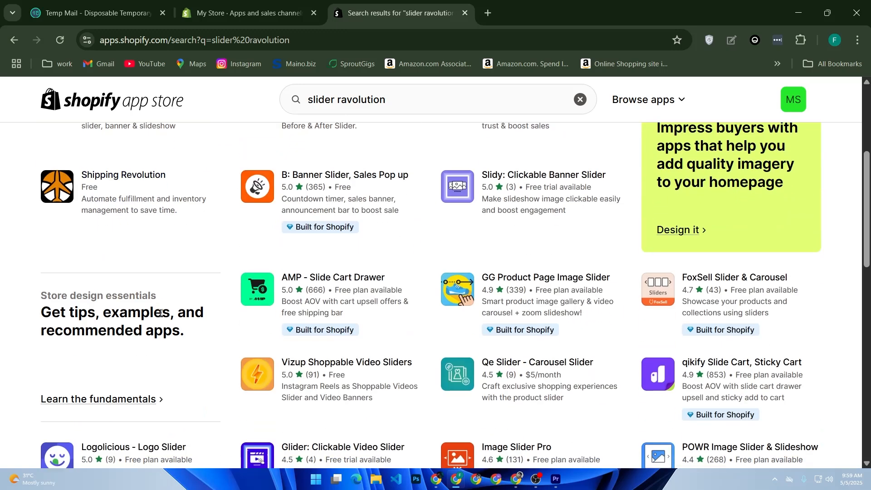
scroll(161, 313, down, 2)
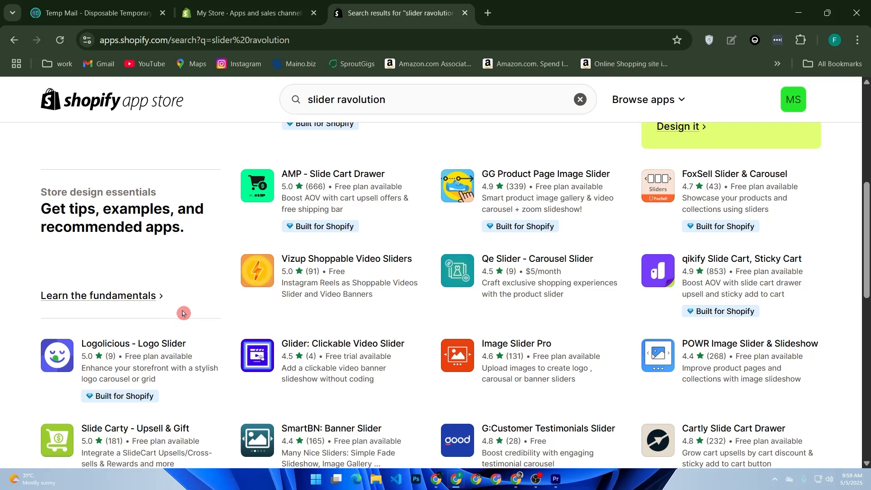
click(249, 13)
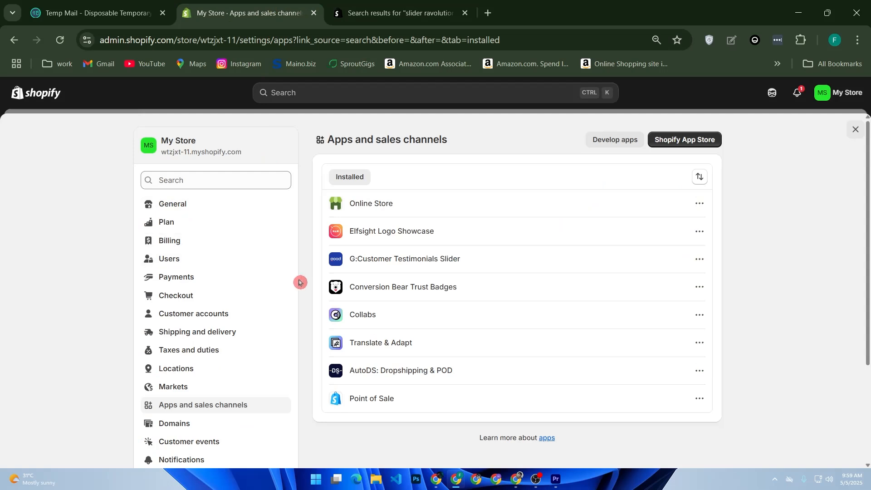